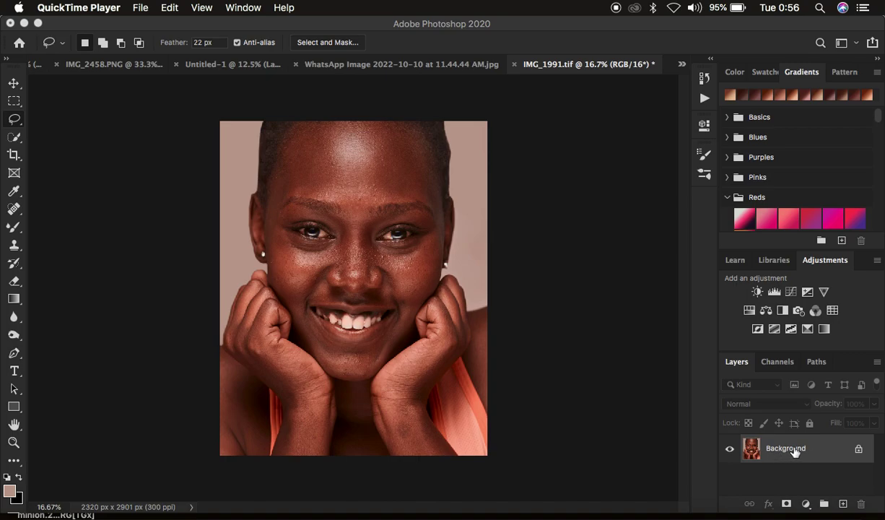
left_click(786, 452)
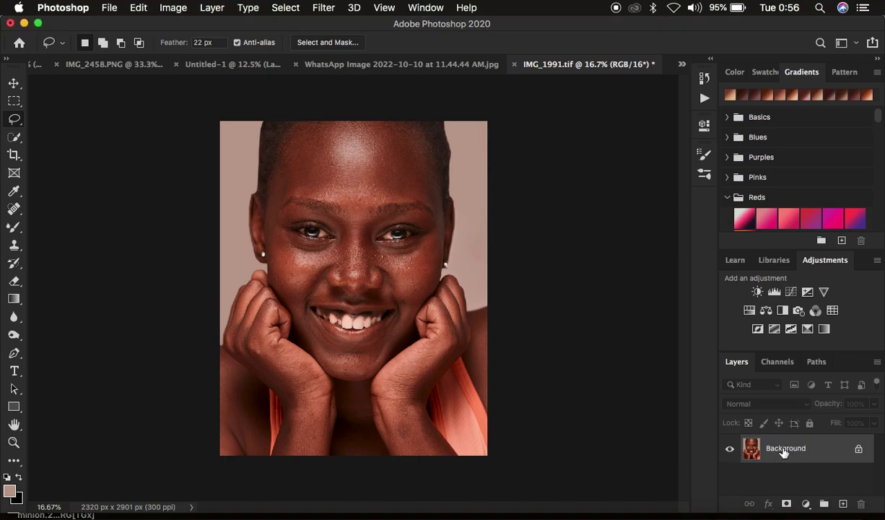
key("super+j")
key("super+j")
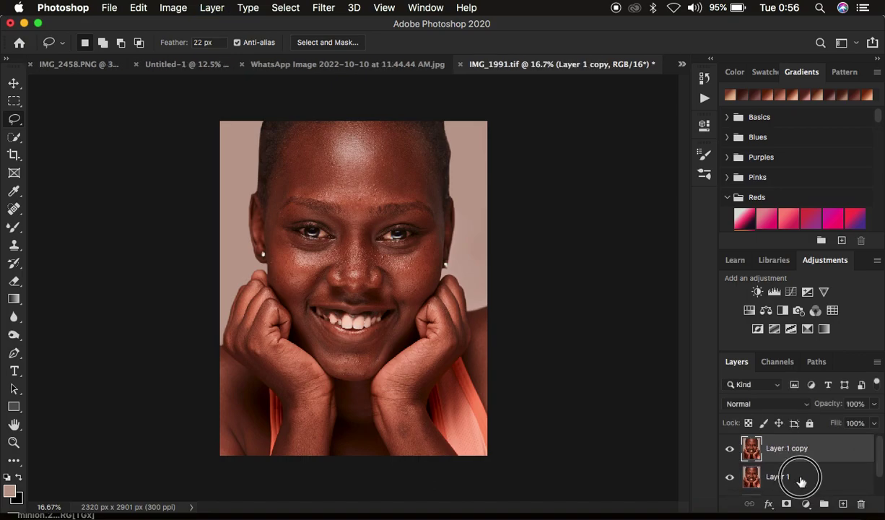
left_click(787, 476)
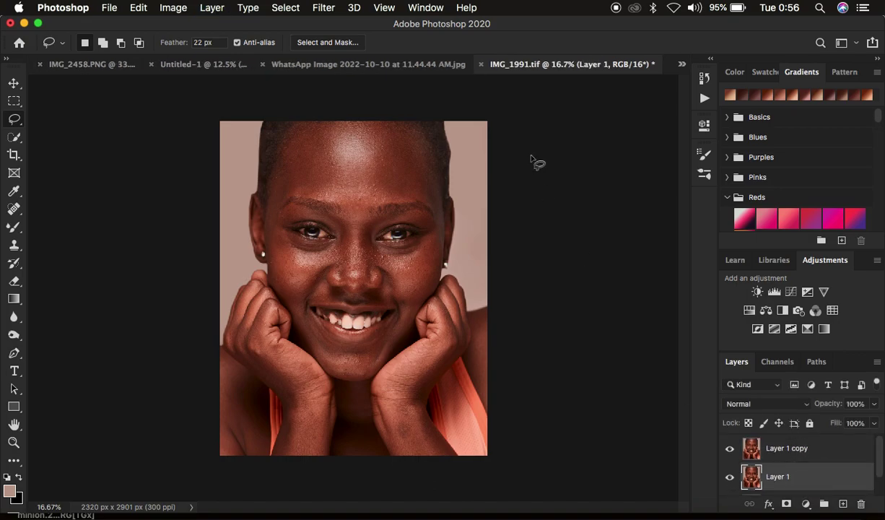
left_click(322, 8)
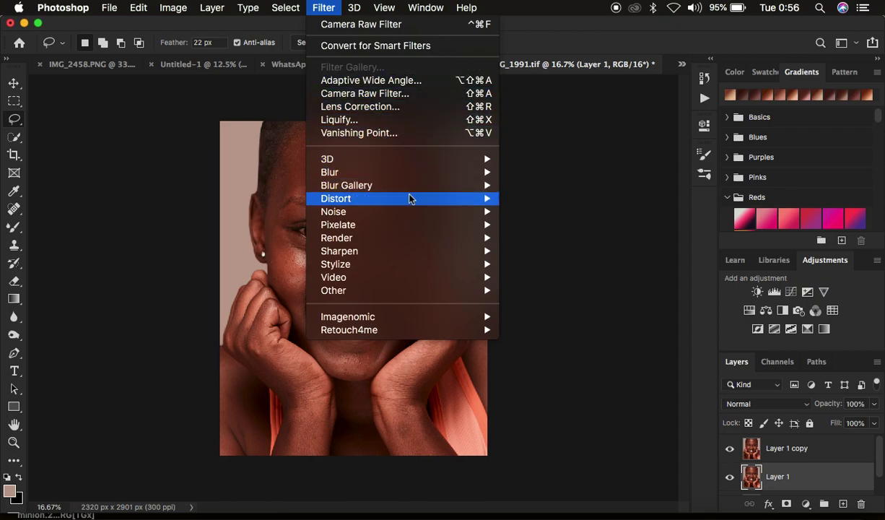
mouse_move(415, 175)
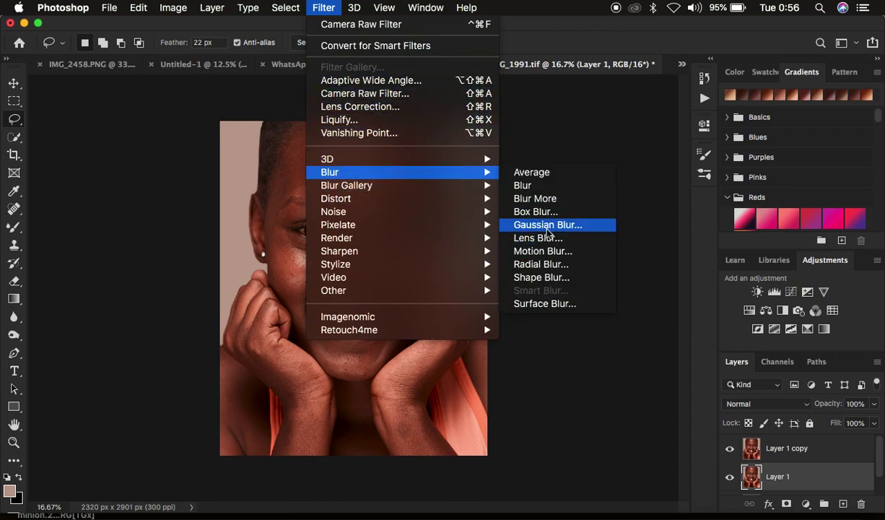
left_click(612, 160)
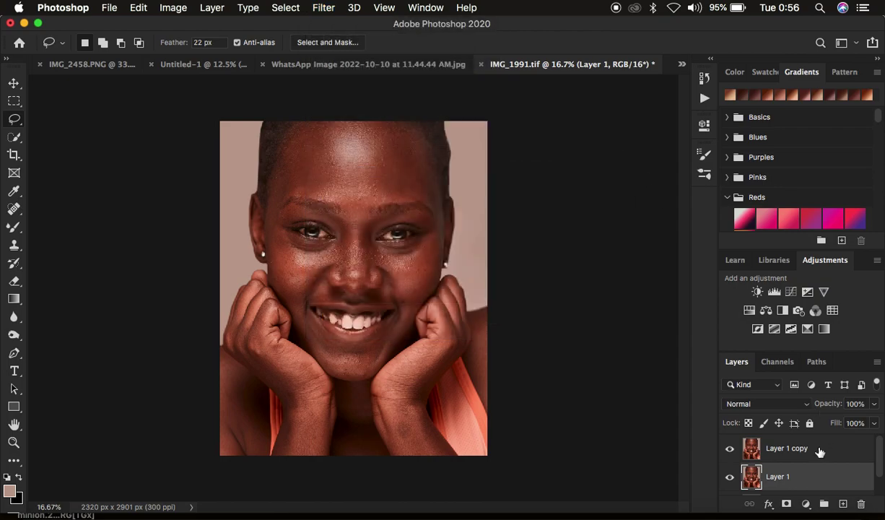
key("super+z")
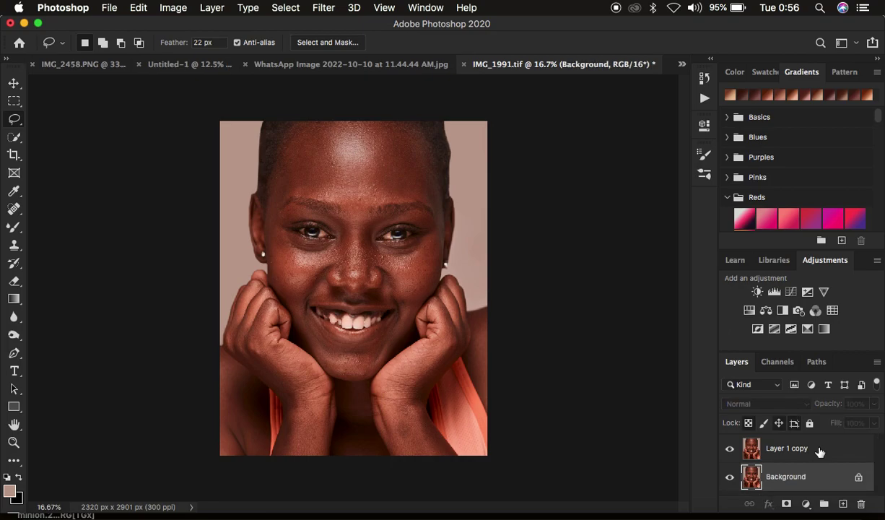
key("super+z")
key("super+z")
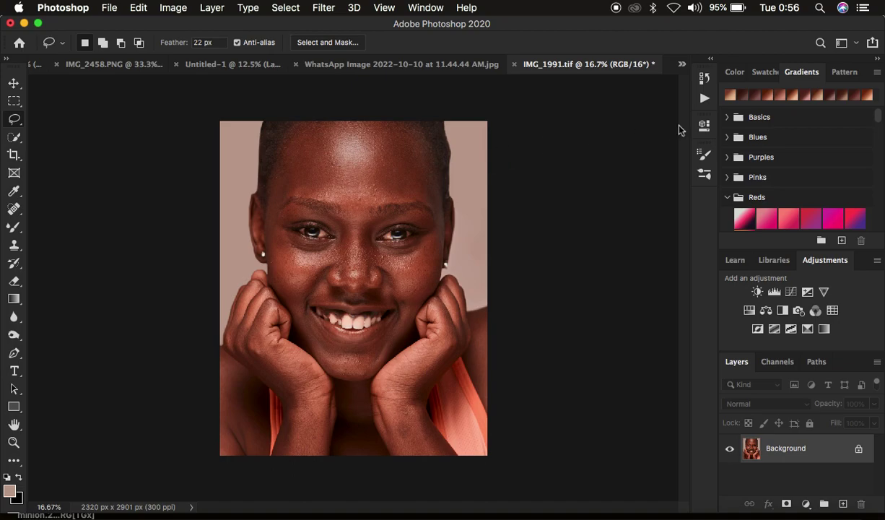
- Run the FS 16 BIT action from the expanded RONNIX retouching set on the portrait
left_click(704, 98)
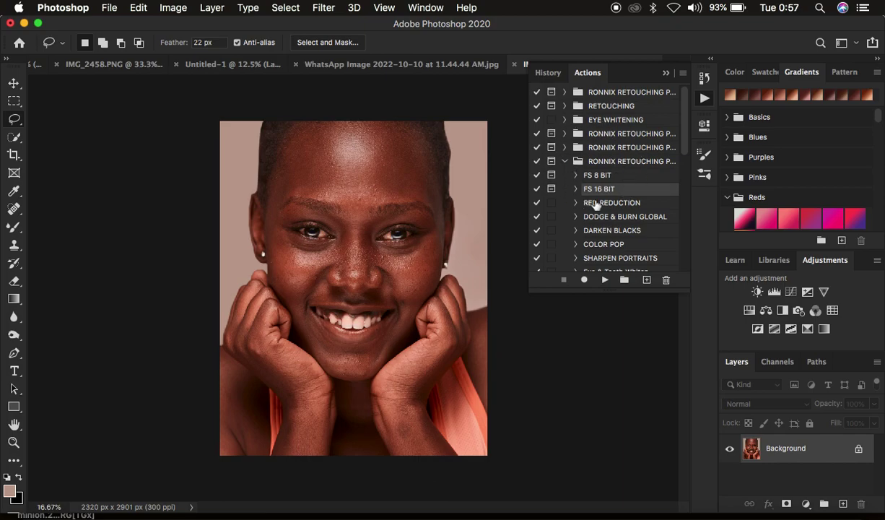
left_click(682, 73)
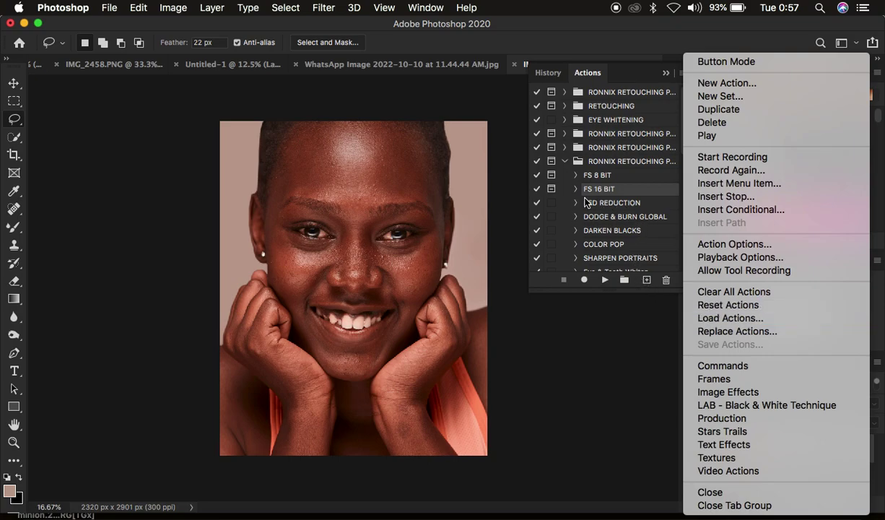
left_click(615, 190)
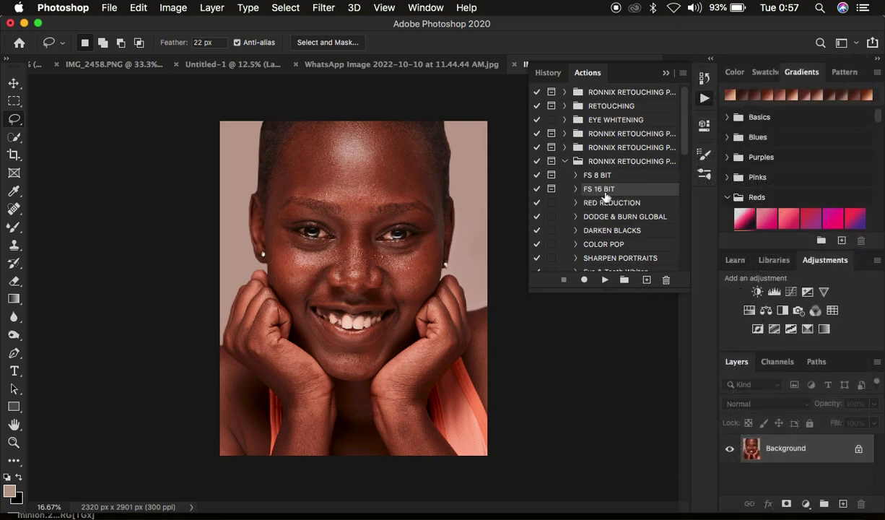
left_click(604, 280)
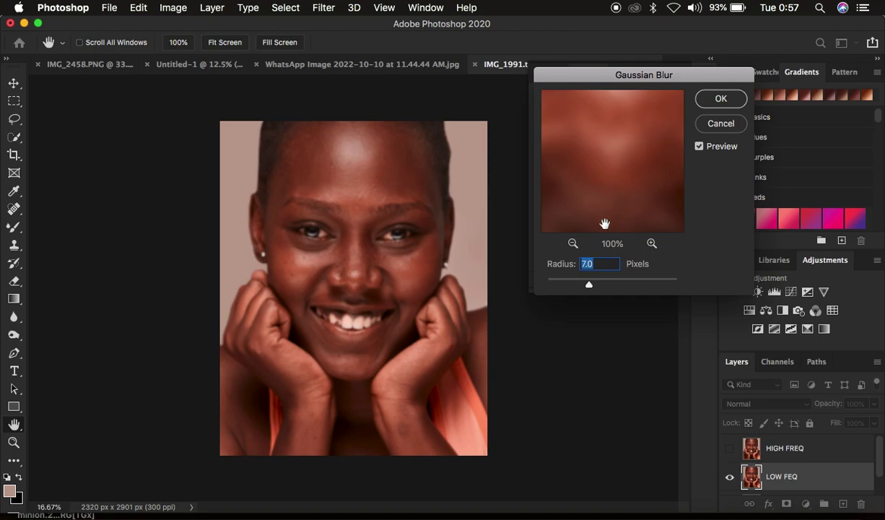
- Preview the nose and eye area at 33% and apply a 7.0 pixel Gaussian Blur to the LOW FEQ layer
mouse_move(591, 287)
left_mouse_down()
mouse_move(529, 291)
mouse_move(590, 288)
left_mouse_up()
mouse_move(612, 164)
left_mouse_down()
mouse_move(623, 207)
mouse_move(617, 181)
left_mouse_up()
left_click_drag(612, 142, 619, 251)
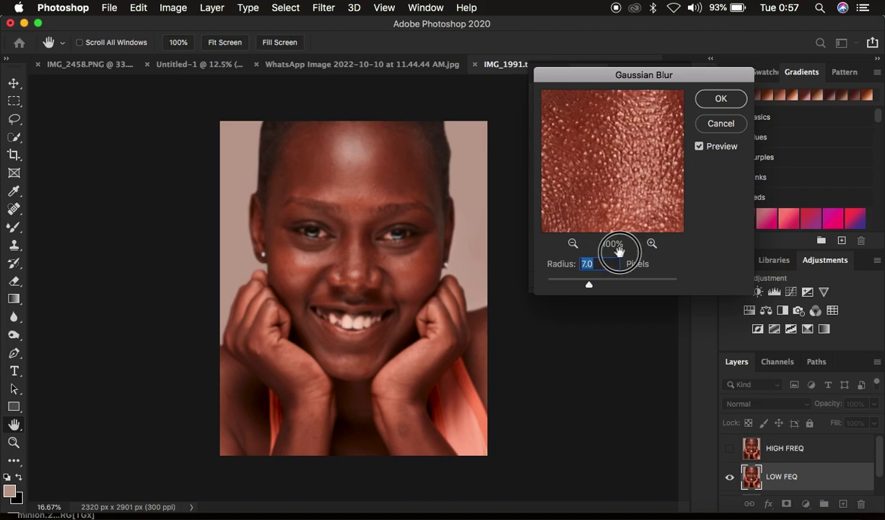
left_click(572, 243)
left_click(572, 243)
mouse_move(624, 150)
left_mouse_down()
mouse_move(626, 193)
mouse_move(619, 137)
left_mouse_up()
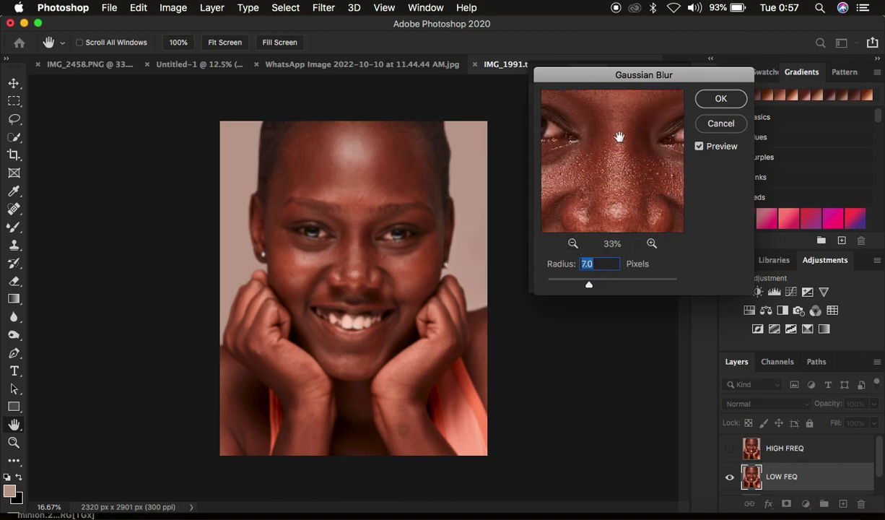
left_click(704, 100)
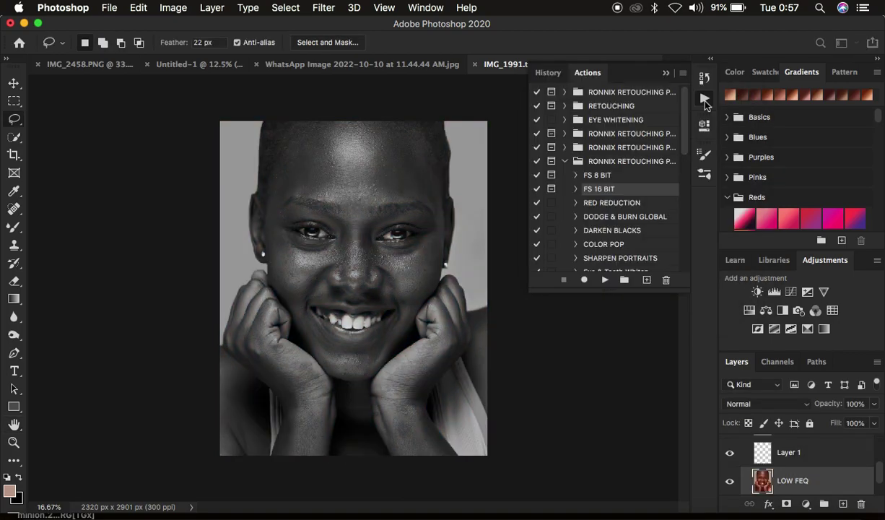
left_click(666, 73)
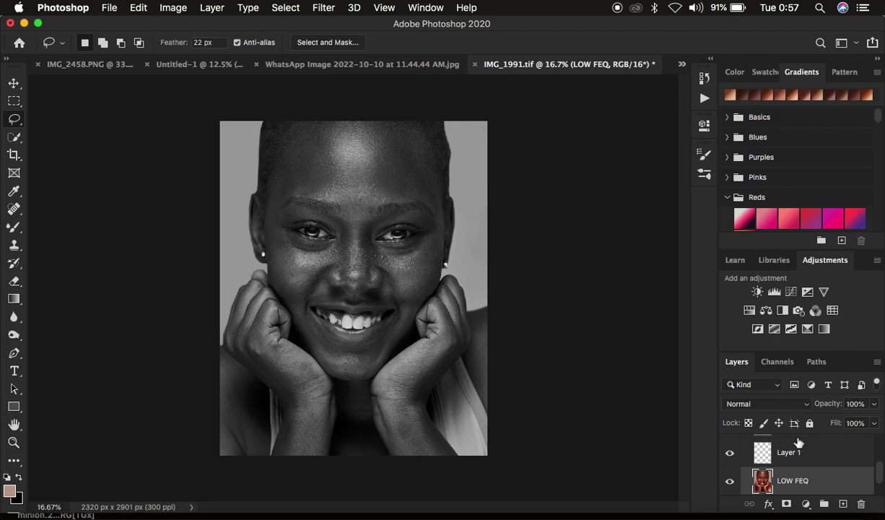
- Delete the Black & White 1 adjustment layer from the FREQ SEP 16 BIT group
scroll(806, 476, "up", 2)
scroll(806, 477, "down", 3)
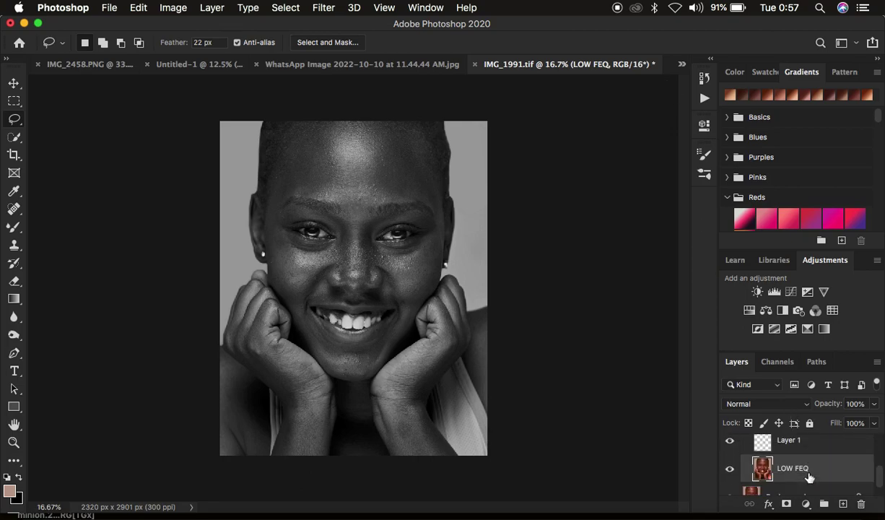
scroll(807, 476, "up", 3)
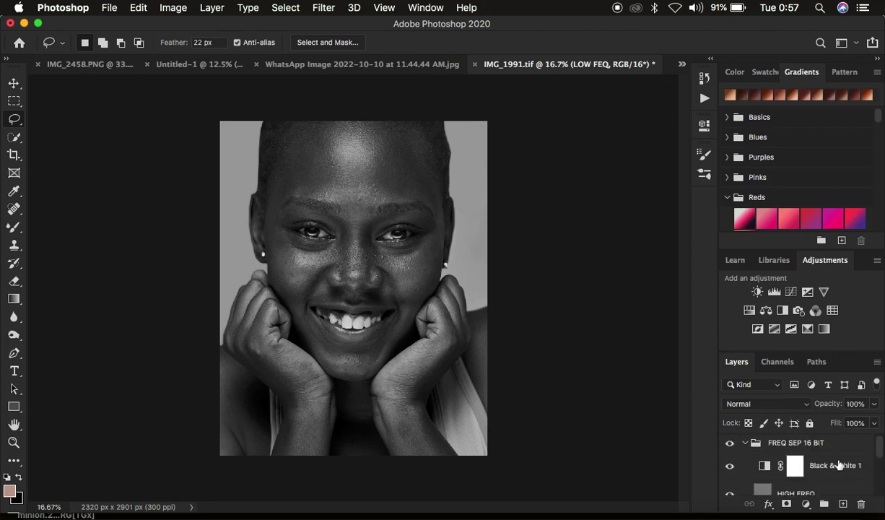
left_click(834, 467)
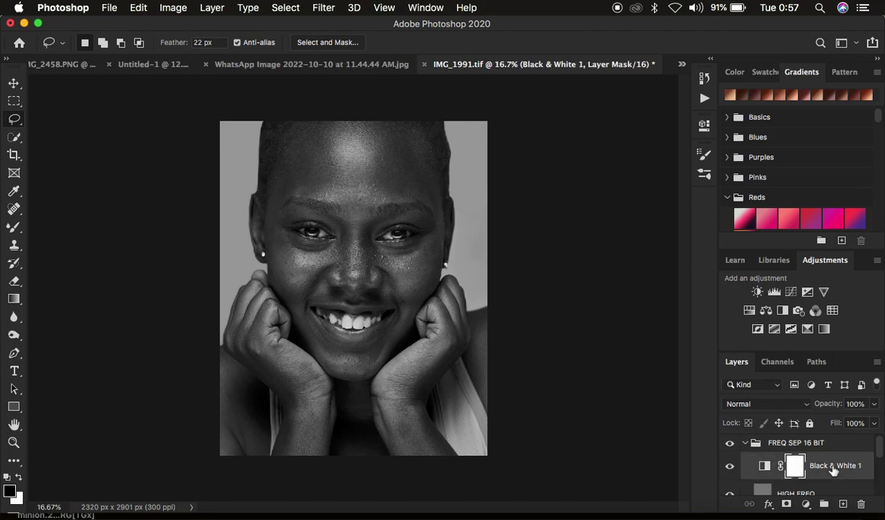
key("Delete")
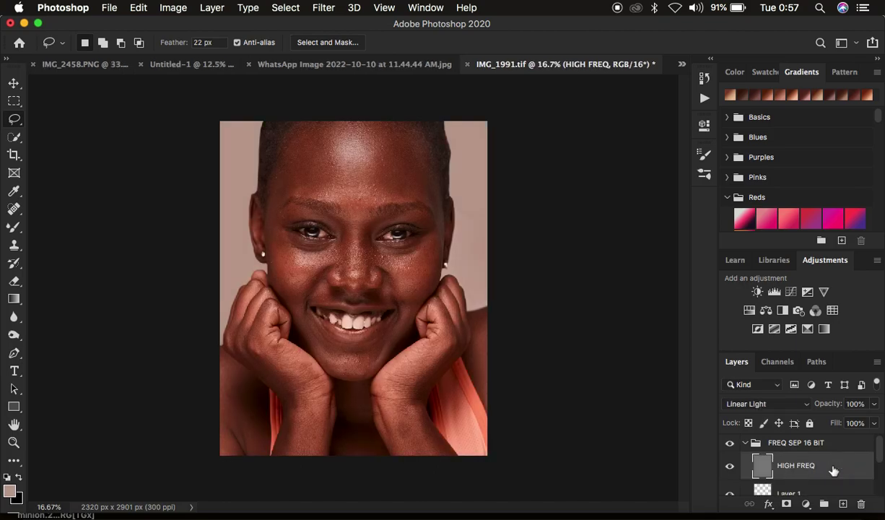
- Select the LOW FEQ layer and activate the Mixer Brush
scroll(834, 469, "down", 3)
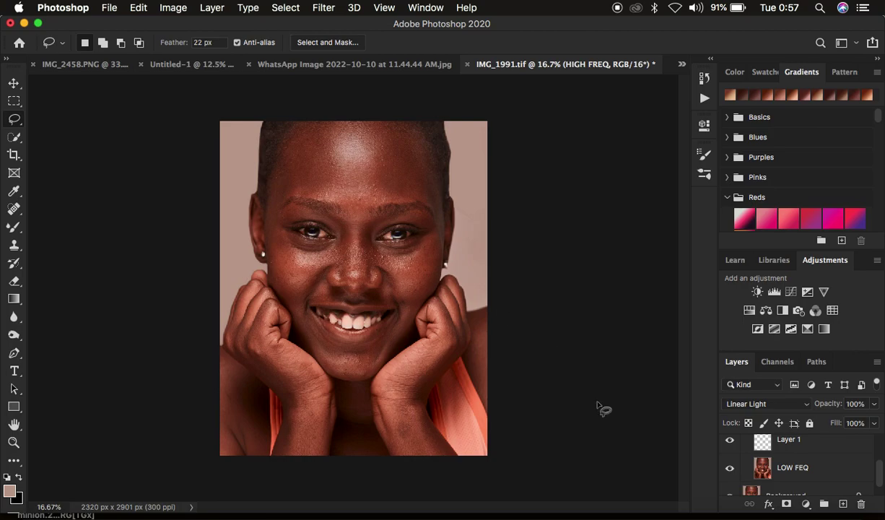
left_click(792, 470)
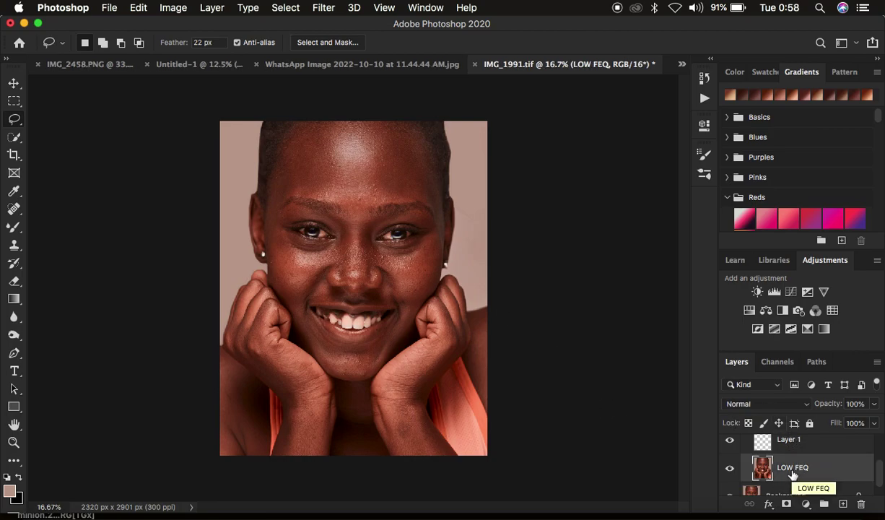
left_click(14, 228)
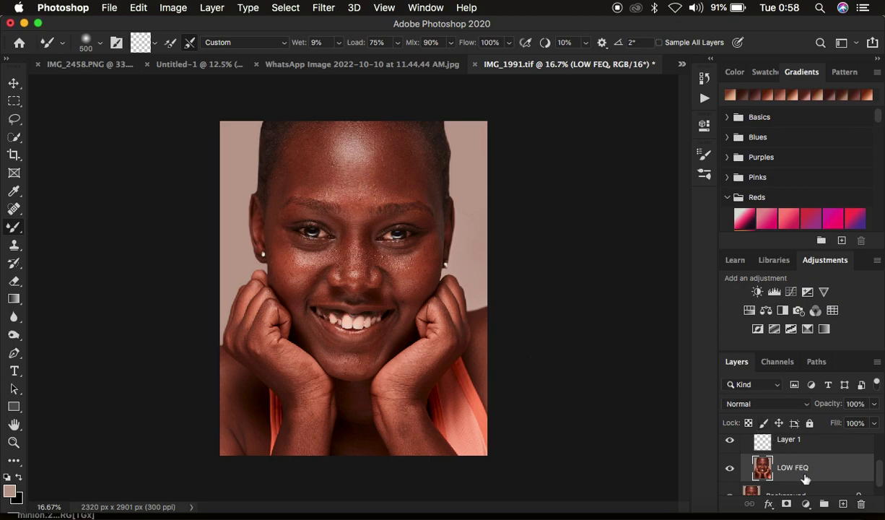
scroll(825, 456, "up", 2)
scroll(825, 455, "down", 2)
scroll(825, 455, "up", 1)
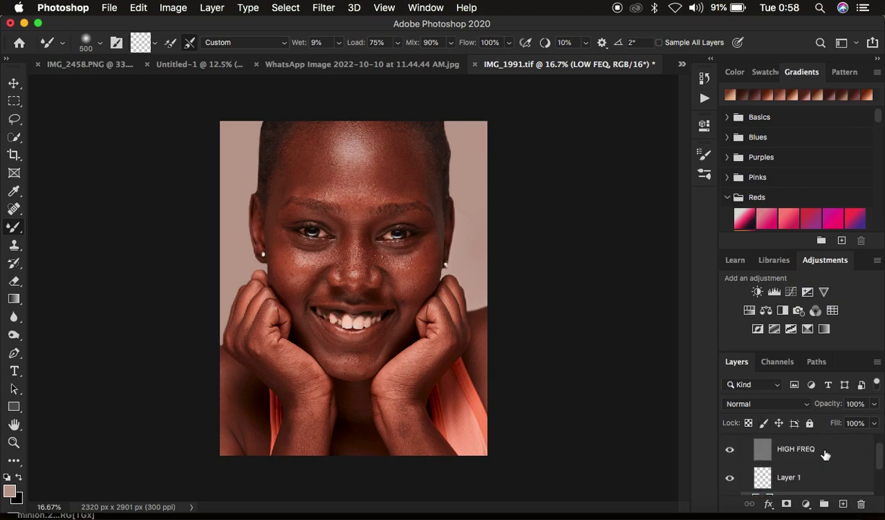
- Hide the HIGH FREQ layer to show the blurred LOW FEQ layer without skin texture
left_click(730, 449)
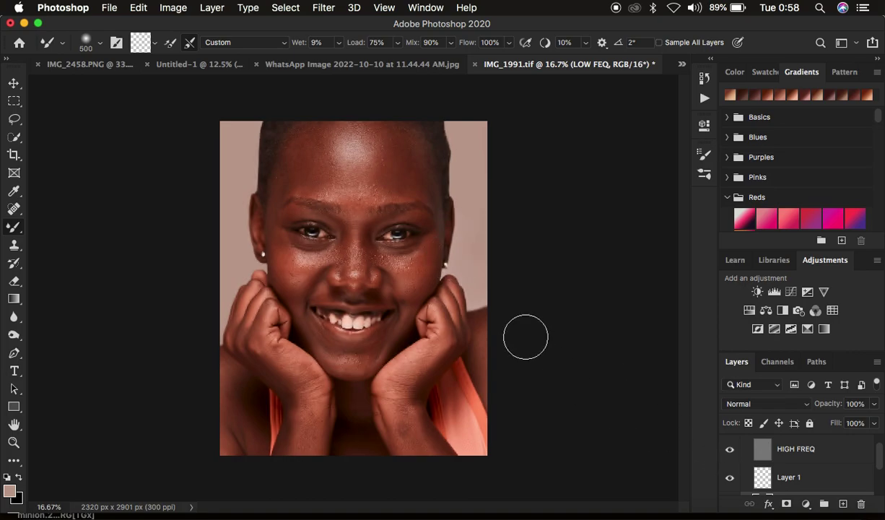
mouse_move(390, 158)
left_mouse_down()
mouse_move(363, 201)
mouse_move(307, 177)
mouse_move(329, 135)
mouse_move(374, 130)
mouse_move(389, 159)
mouse_move(361, 194)
mouse_move(311, 179)
mouse_move(317, 134)
mouse_move(399, 158)
mouse_move(379, 184)
mouse_move(335, 185)
mouse_move(307, 162)
mouse_move(317, 134)
mouse_move(368, 128)
mouse_move(387, 168)
left_mouse_up()
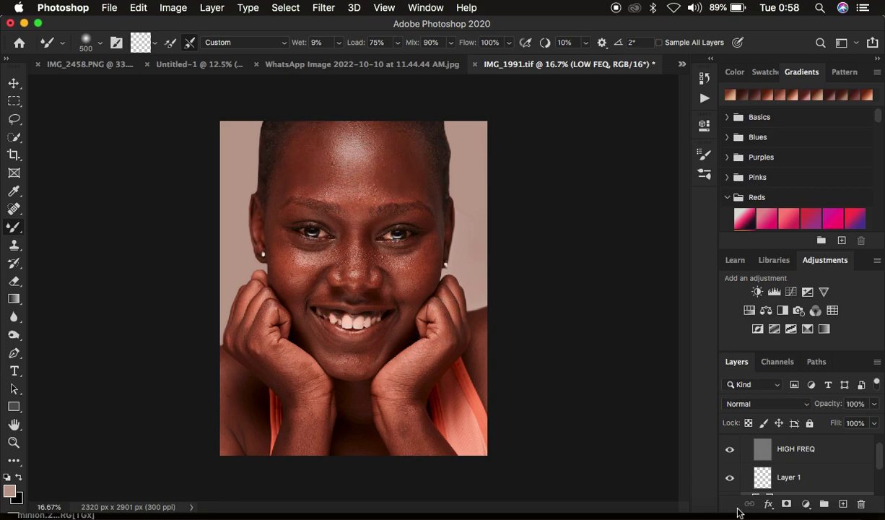
left_click(729, 448)
scroll(812, 459, "down", 3)
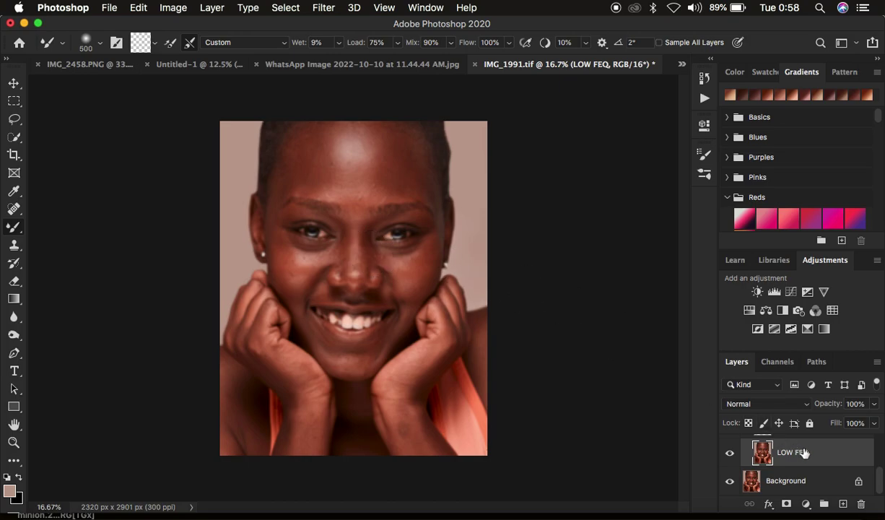
scroll(804, 454, "up", 3)
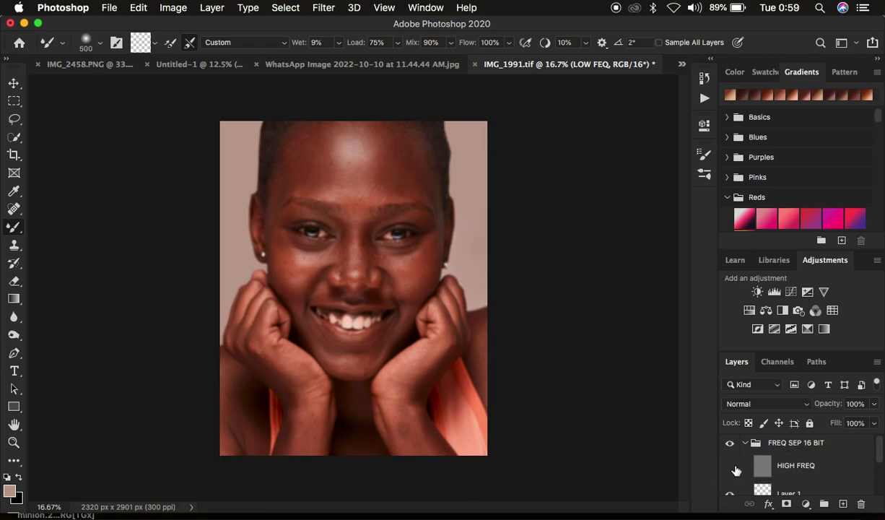
scroll(825, 465, "down", 3)
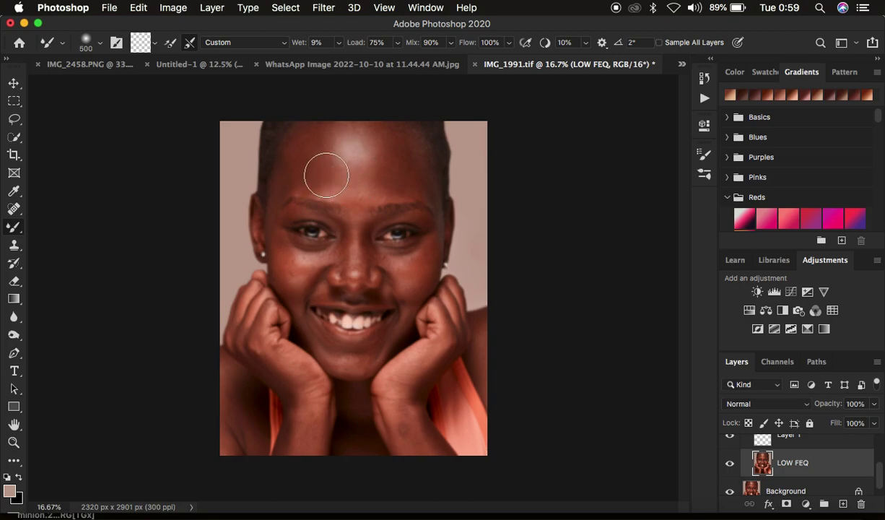
- Set the Mixer Brush size to 125 for working on the cheeks and nose at 66.67% zoom
key("bracketright")
key("bracketright")
key("bracketright")
key("bracketright")
key("super+equal")
key("super+minus")
key("super+equal")
key("super+equal")
key("super+equal")
key("super+equal")
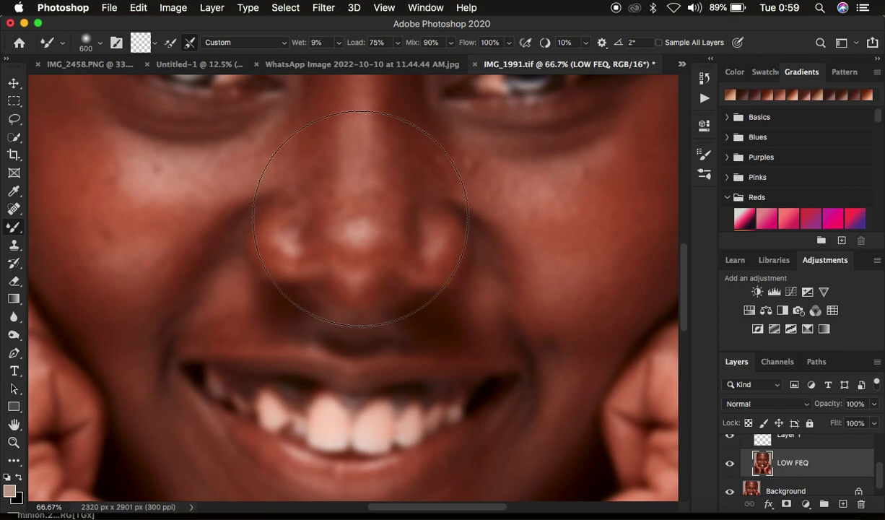
key("bracketleft")
key("bracketleft")
key("bracketleft")
key("bracketleft")
key("bracketleft")
key("bracketleft")
key("bracketleft")
key("bracketleft")
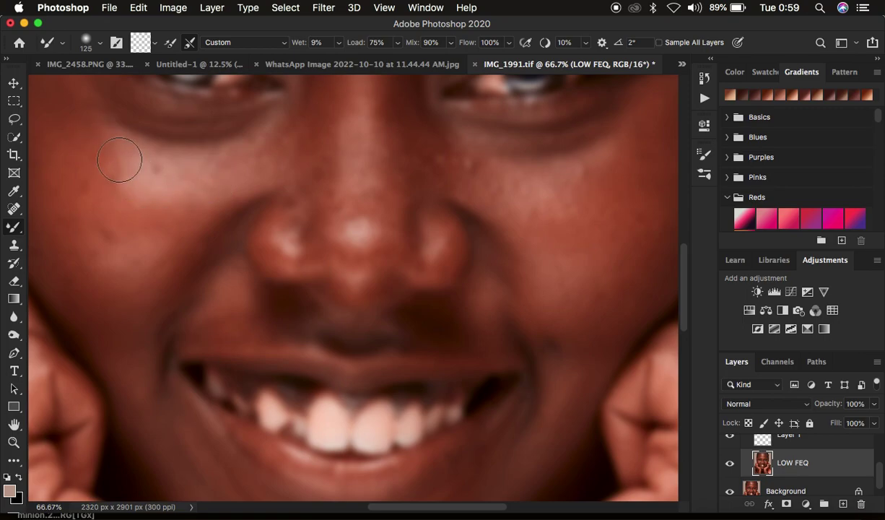
- Inspect the blurred skin tones across the whole face and up close on the forehead
key("super+minus")
key("super+minus")
key("super+minus")
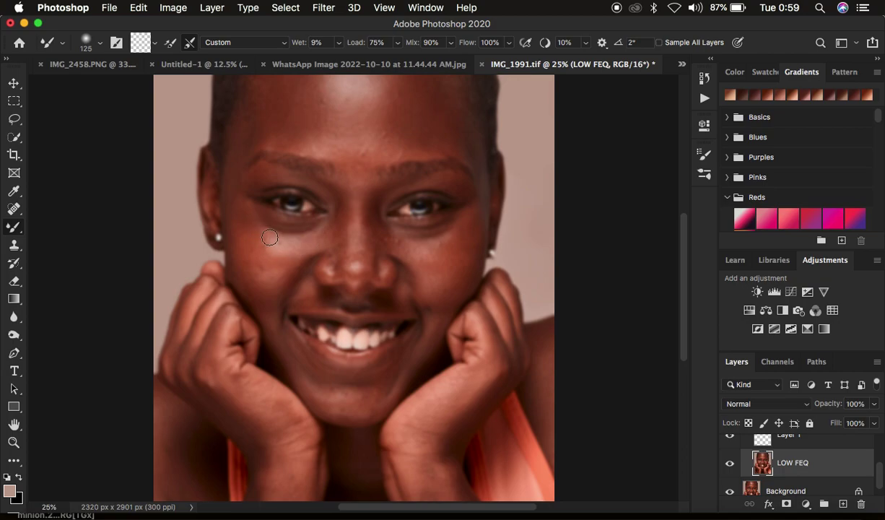
scroll(452, 208, "up", 3)
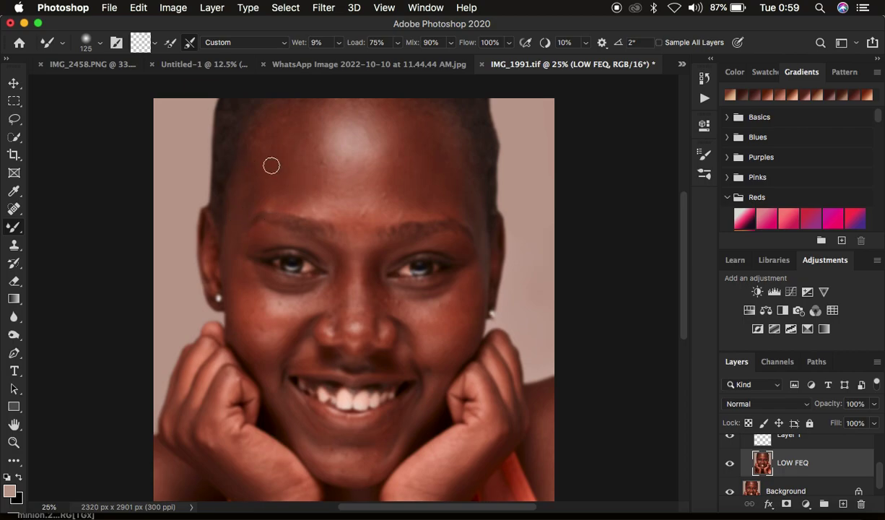
key("super+equal")
key("super+equal")
key("super+equal")
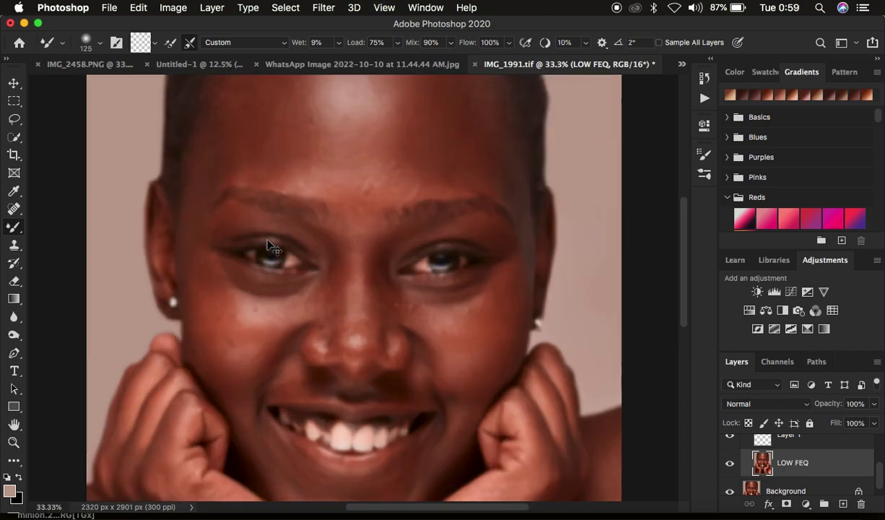
scroll(376, 217, "up", 10)
scroll(376, 217, "left", 5)
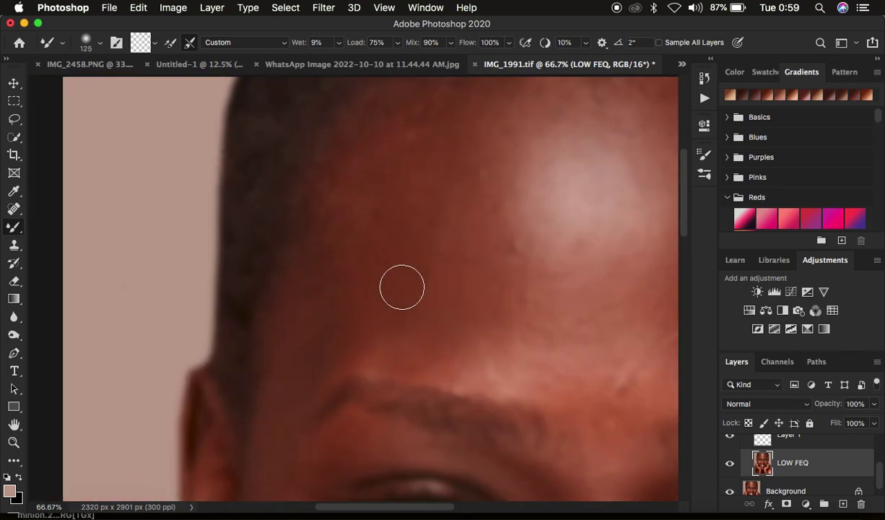
key("super+minus")
key("super+minus")
key("super+minus")
key("super+minus")
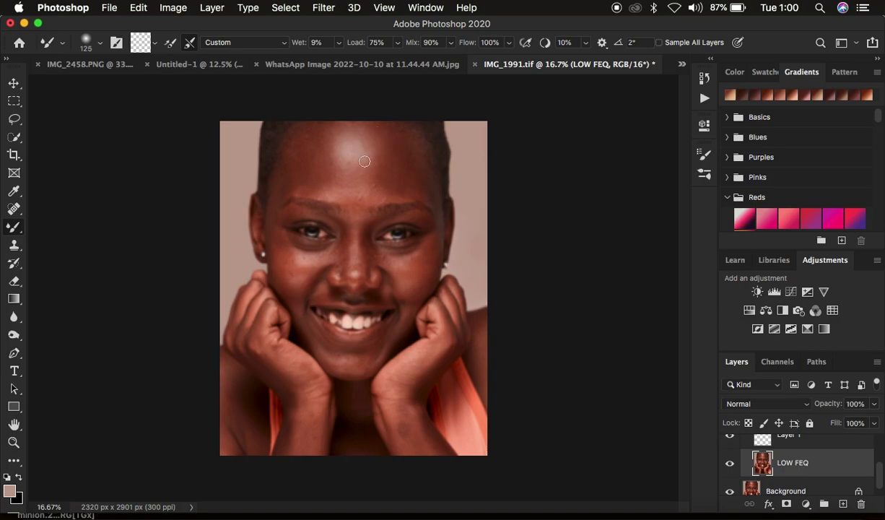
- Enlarge the Mixer Brush up to 300 and blend the uneven tones on both sides of the forehead highlight on LOW FEQ
key("bracketright")
key("bracketright")
key("bracketright")
key("bracketright")
mouse_move(390, 144)
left_mouse_down()
mouse_move(384, 151)
mouse_move(385, 174)
mouse_move(415, 172)
mouse_move(425, 189)
mouse_move(408, 170)
left_mouse_up()
mouse_move(315, 141)
left_mouse_down()
mouse_move(301, 148)
mouse_move(306, 130)
mouse_move(284, 190)
mouse_move(296, 169)
mouse_move(301, 178)
left_mouse_up()
key("bracketleft")
key("bracketleft")
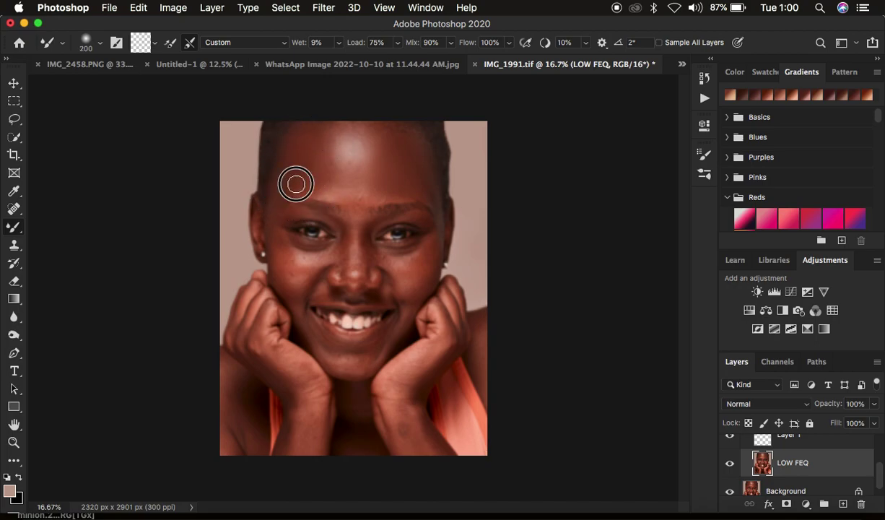
key("bracketright")
mouse_move(317, 142)
left_mouse_down()
mouse_move(316, 184)
mouse_move(370, 195)
mouse_move(321, 155)
mouse_move(329, 137)
mouse_move(370, 130)
mouse_move(375, 146)
mouse_move(353, 167)
mouse_move(332, 148)
mouse_move(338, 159)
mouse_move(363, 157)
mouse_move(366, 129)
mouse_move(353, 127)
mouse_move(379, 150)
mouse_move(344, 171)
mouse_move(329, 164)
mouse_move(326, 187)
mouse_move(290, 183)
mouse_move(368, 204)
mouse_move(415, 183)
mouse_move(438, 205)
mouse_move(415, 153)
mouse_move(397, 161)
mouse_move(346, 127)
mouse_move(320, 127)
mouse_move(282, 167)
left_mouse_up()
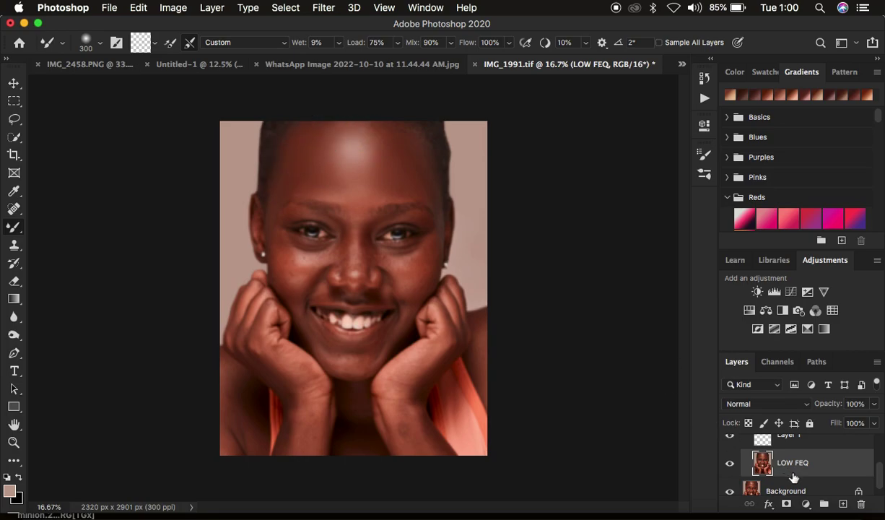
- Show the HIGH FREQ layer and toggle the FREQ SEP 16 BIT group's visibility to compare the retouch with the original
scroll(794, 473, "up", 2)
left_click(729, 466)
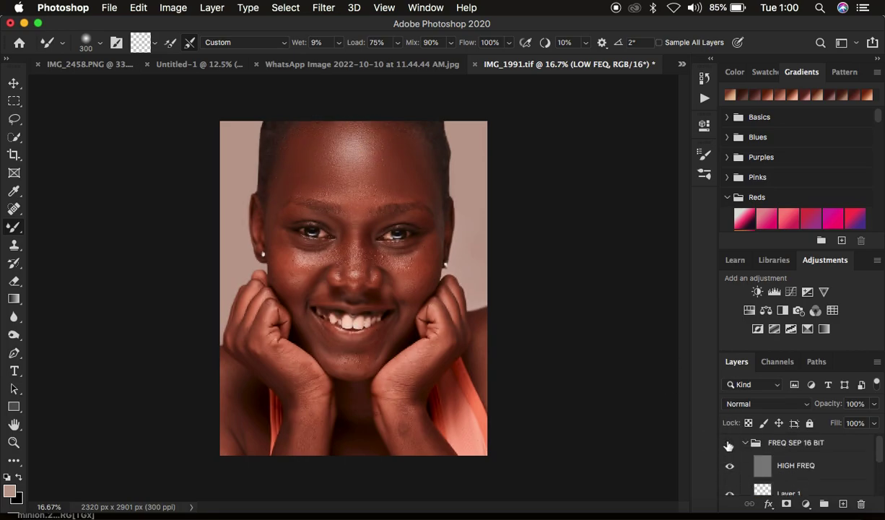
left_click(729, 445)
left_click(729, 445)
left_click(729, 444)
scroll(795, 455, "down", 1)
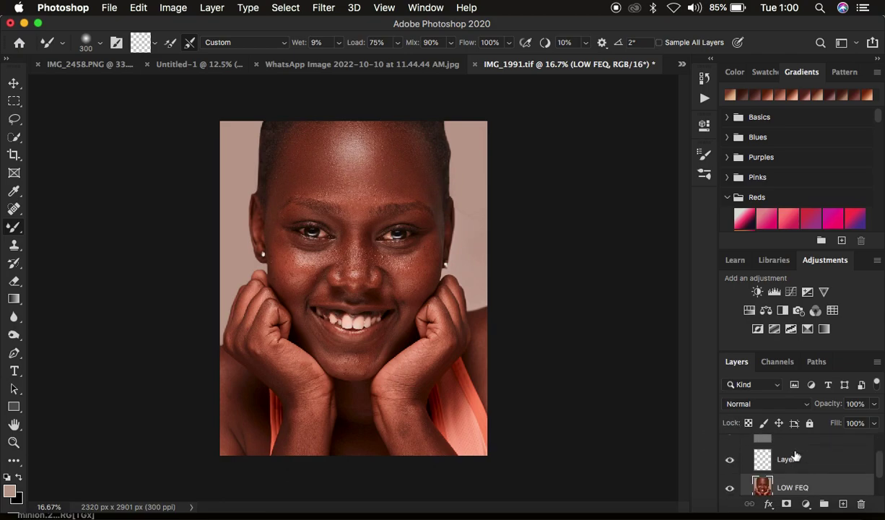
- Hide the HIGH FREQ layer and blend the blotchy cheek on the image's right side with the Mixer Brush at size 150
scroll(795, 455, "up", 1)
left_click(729, 448)
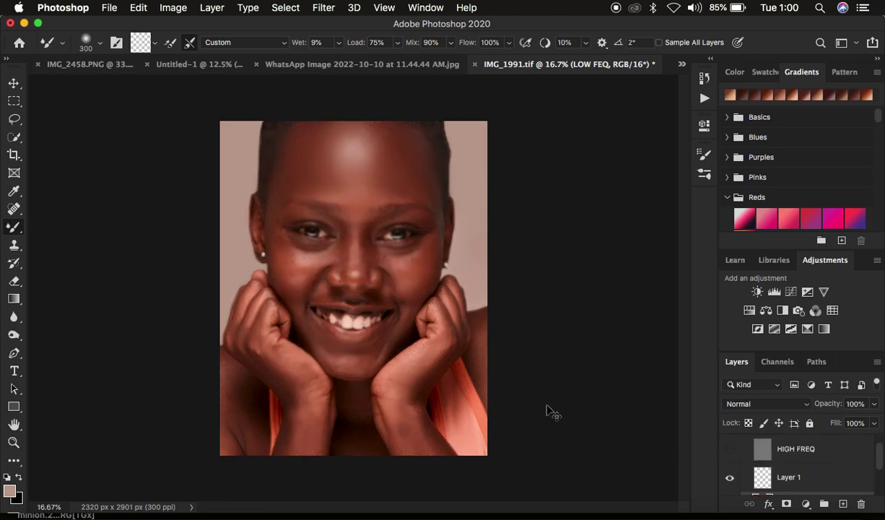
key("super+equal")
key("super+equal")
key("super+equal")
key("super+equal")
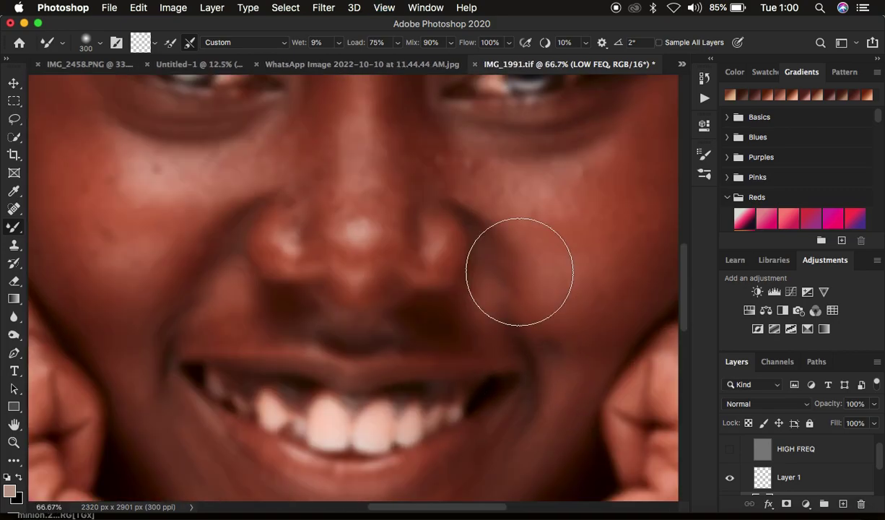
key("bracketleft")
key("bracketleft")
key("bracketleft")
mouse_move(527, 196)
left_mouse_down()
mouse_move(566, 183)
mouse_move(529, 189)
mouse_move(499, 180)
mouse_move(564, 179)
mouse_move(606, 147)
mouse_move(586, 208)
mouse_move(562, 232)
mouse_move(536, 228)
mouse_move(589, 205)
mouse_move(607, 175)
mouse_move(589, 190)
mouse_move(495, 180)
mouse_move(463, 166)
mouse_move(542, 170)
mouse_move(602, 150)
mouse_move(621, 182)
mouse_move(578, 213)
left_mouse_up()
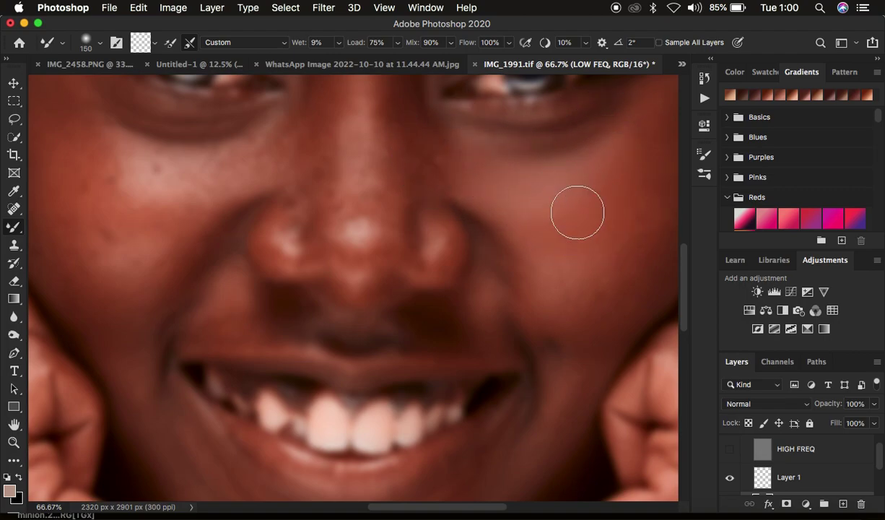
- Show the HIGH FREQ layer to restore the skin texture and collapse the FREQ SEP 16 BIT group
key("super+minus")
key("super+minus")
key("super+minus")
key("super+minus")
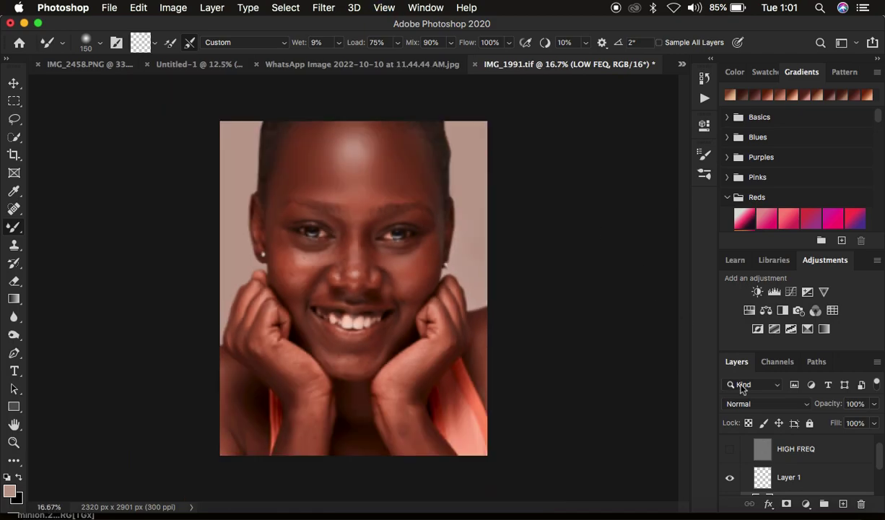
scroll(812, 454, "up", 1)
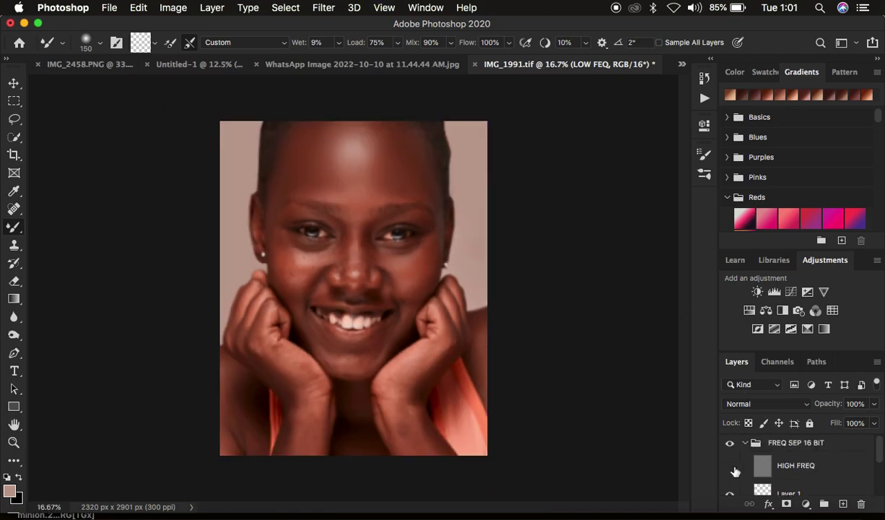
left_click(729, 466)
left_click(745, 443)
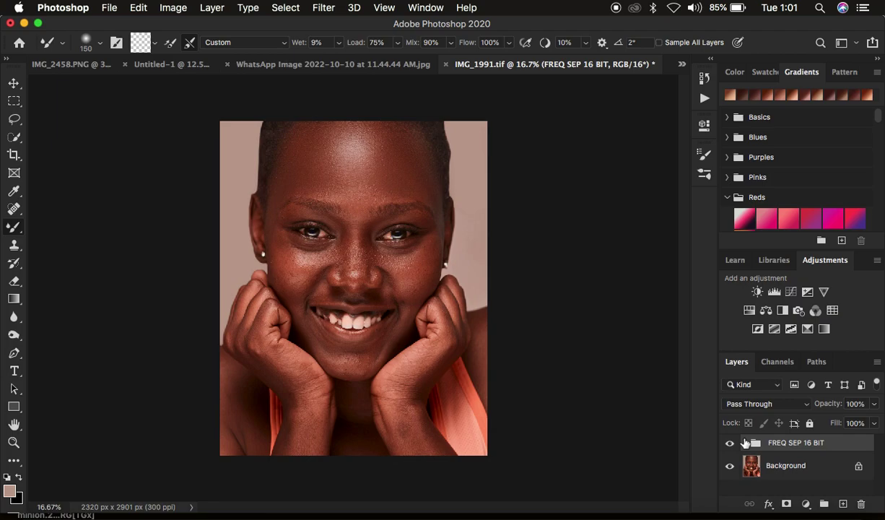
- Add a Gradient Map adjustment layer above the FREQ SEP 16 BIT group using the RDM 6 preset from RONNIX GRADIENT PACK
left_click(807, 504)
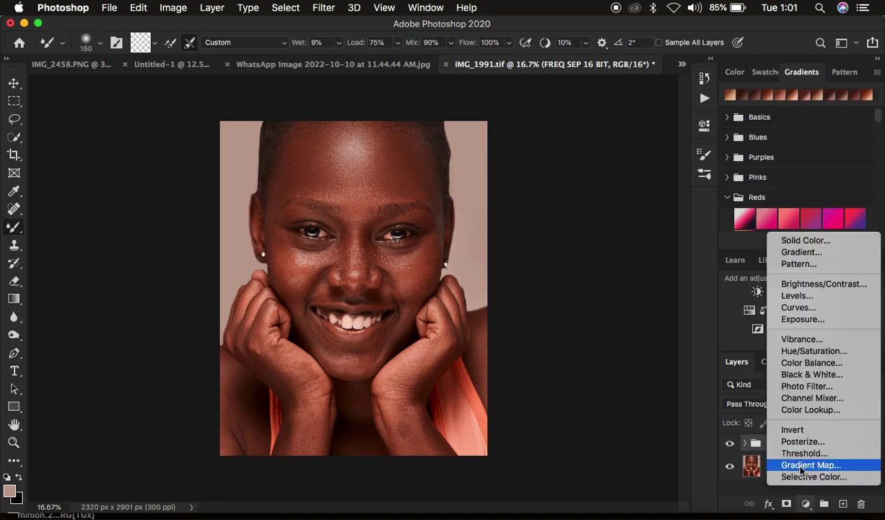
left_click(588, 270)
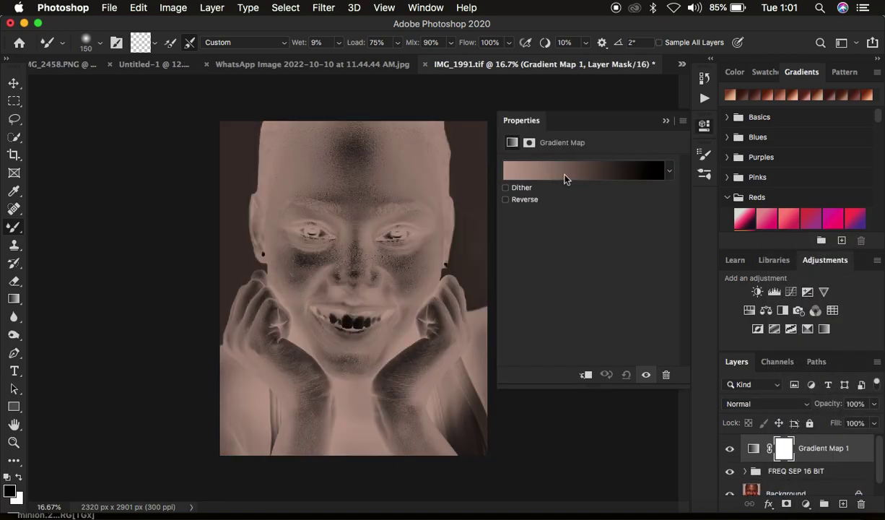
left_click(541, 168)
scroll(556, 226, "down", 10)
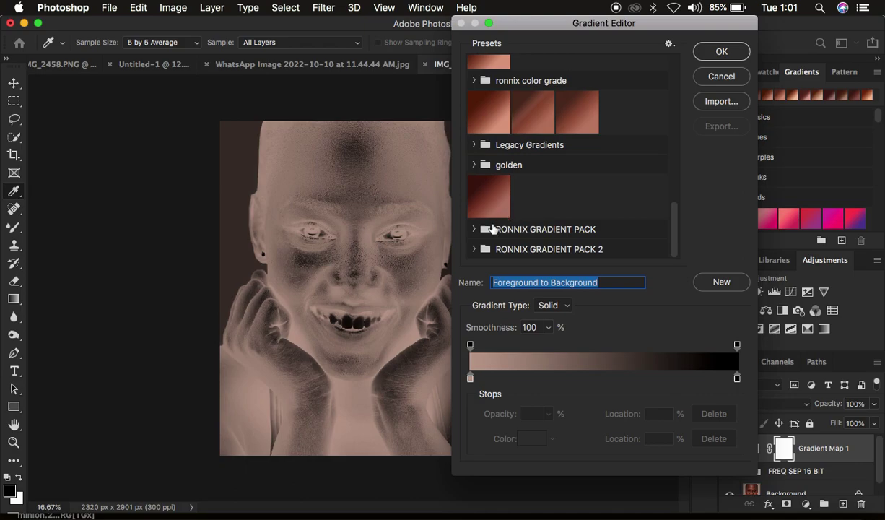
left_click(476, 228)
scroll(578, 231, "down", 3)
left_click(504, 179)
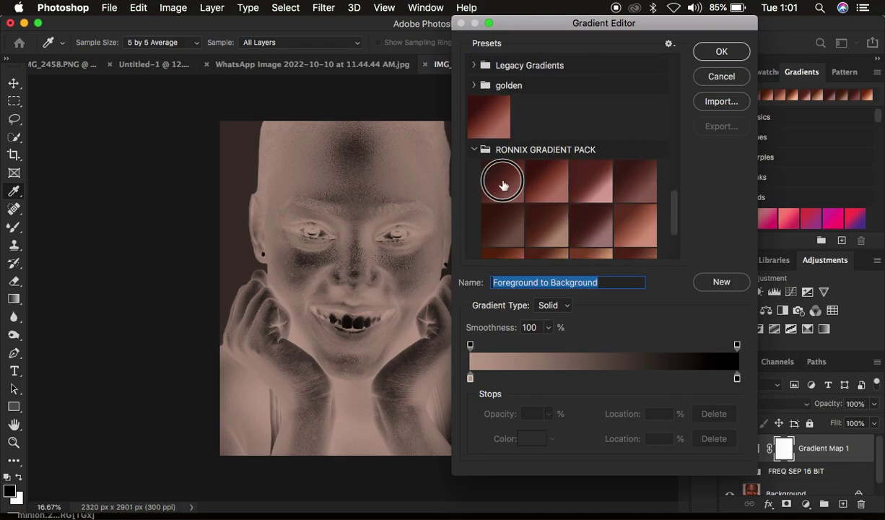
left_click(539, 221)
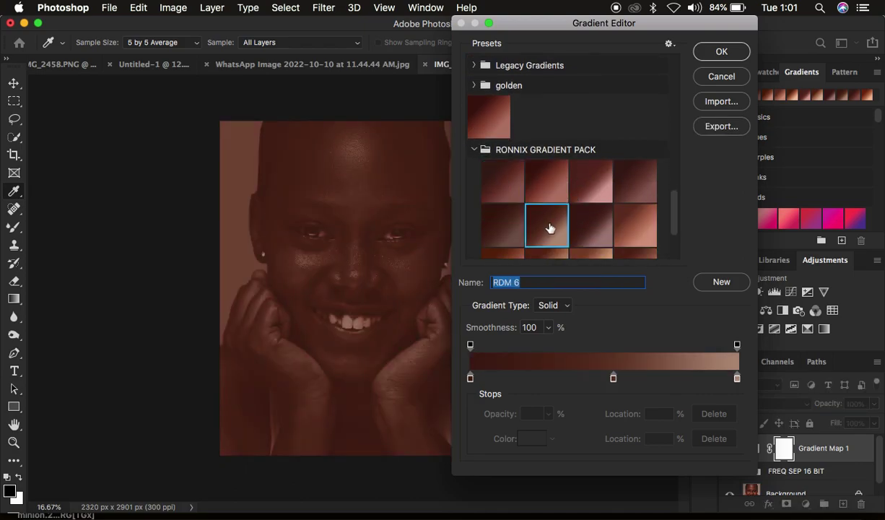
left_click(720, 52)
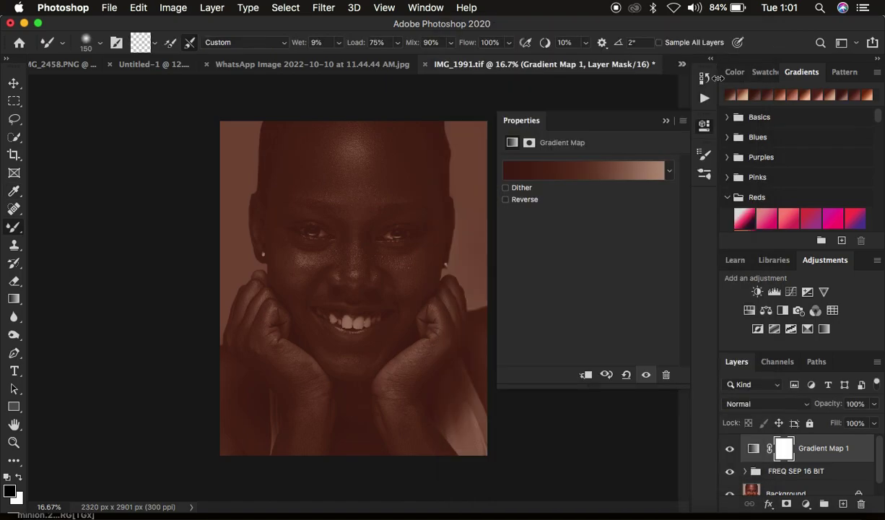
- Set the Gradient Map 1 layer to Soft Light blending at 26% opacity and check its effect
left_click(771, 403)
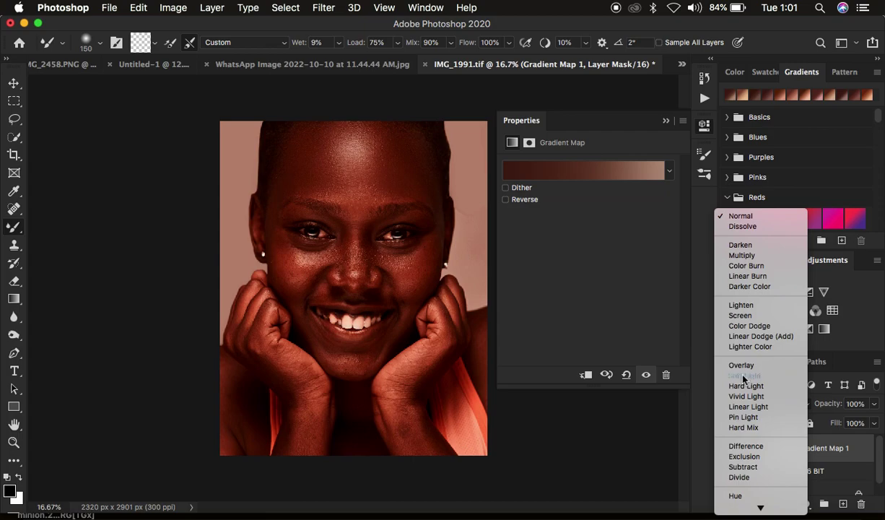
left_click(745, 376)
left_click_drag(828, 406, 776, 408)
left_click(728, 451)
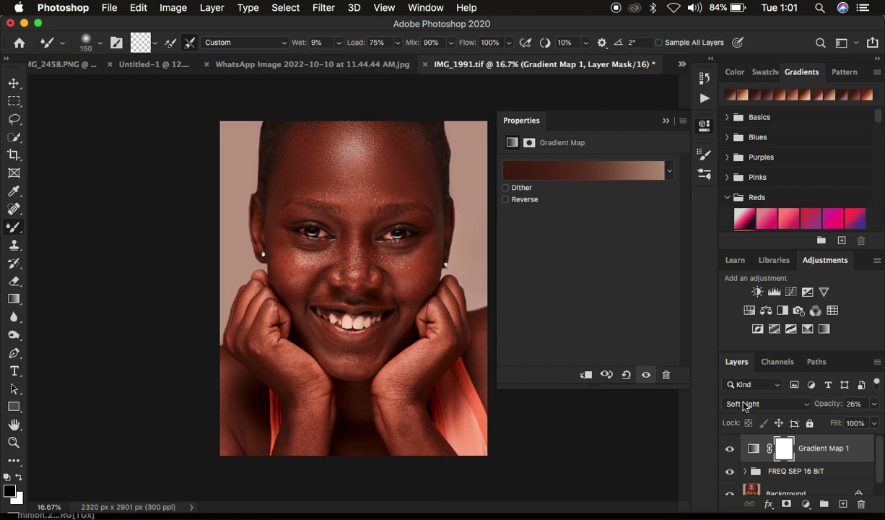
- Change the gradient map's preset to RL 4 from RONNIX GRADIENT PACK and toggle the layer's visibility to compare the color grade
left_click(579, 175)
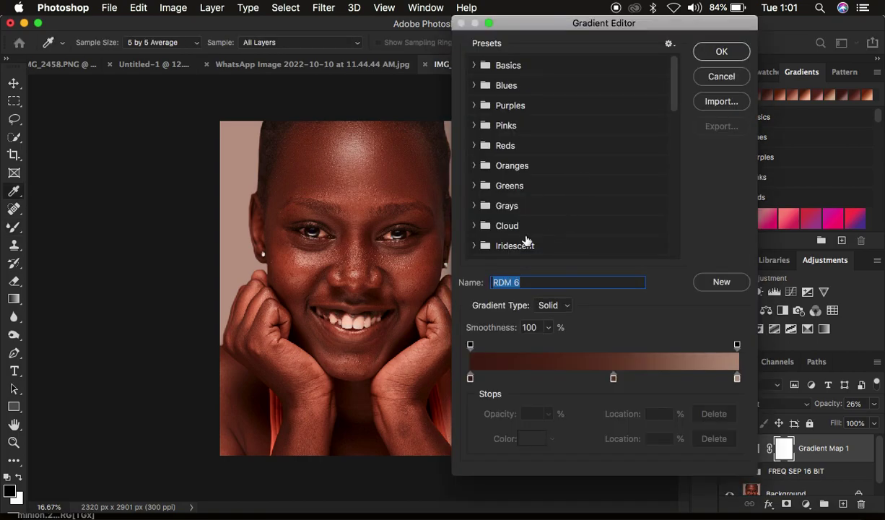
scroll(531, 240, "down", 10)
left_click(475, 228)
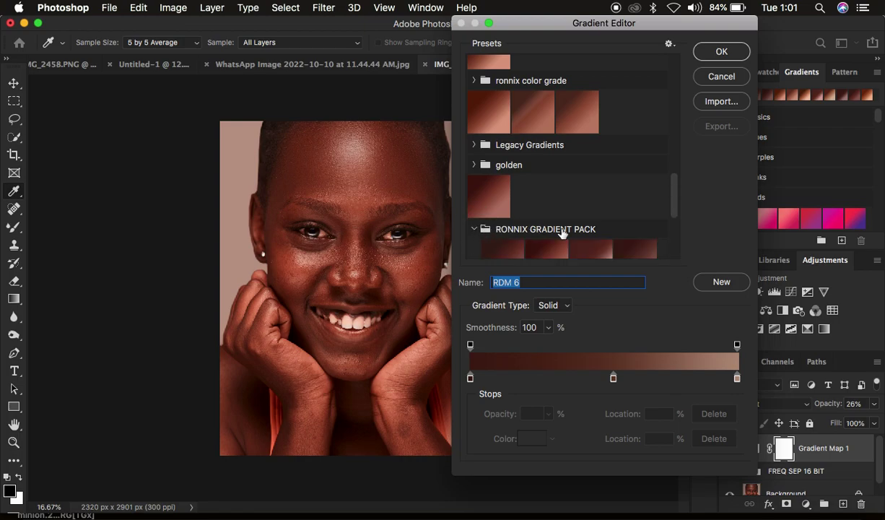
scroll(563, 232, "down", 5)
left_click(545, 171)
left_click(507, 216)
left_click(549, 214)
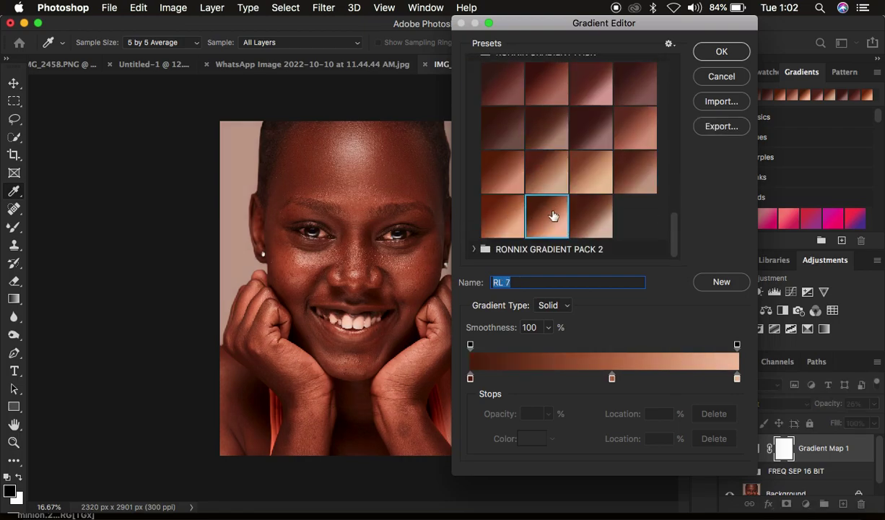
left_click(592, 175)
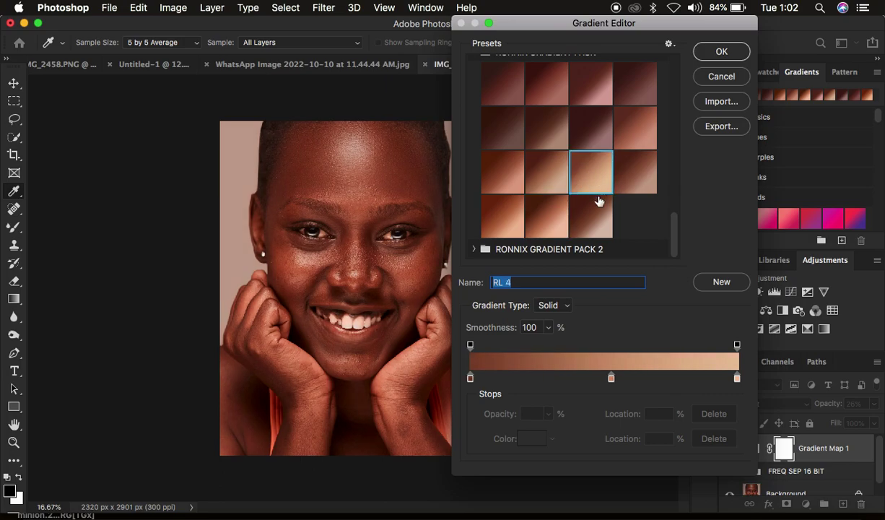
left_click(711, 55)
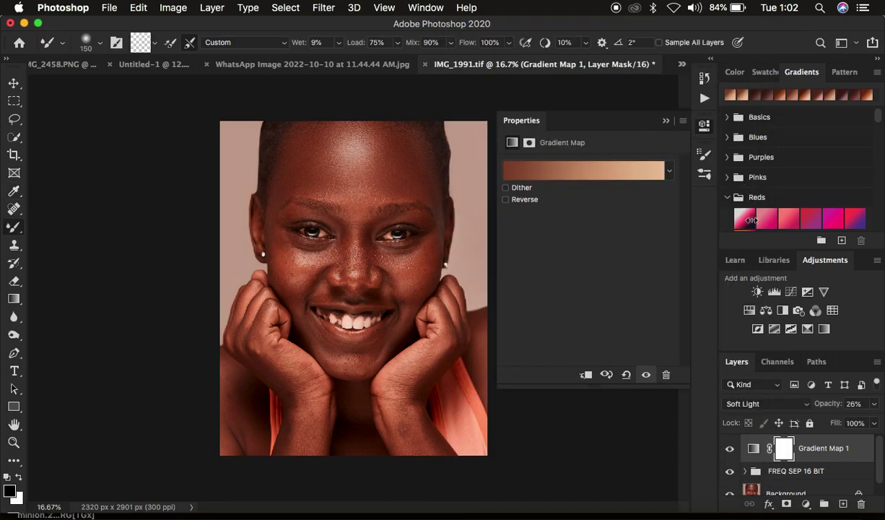
left_click(729, 447)
left_click(729, 449)
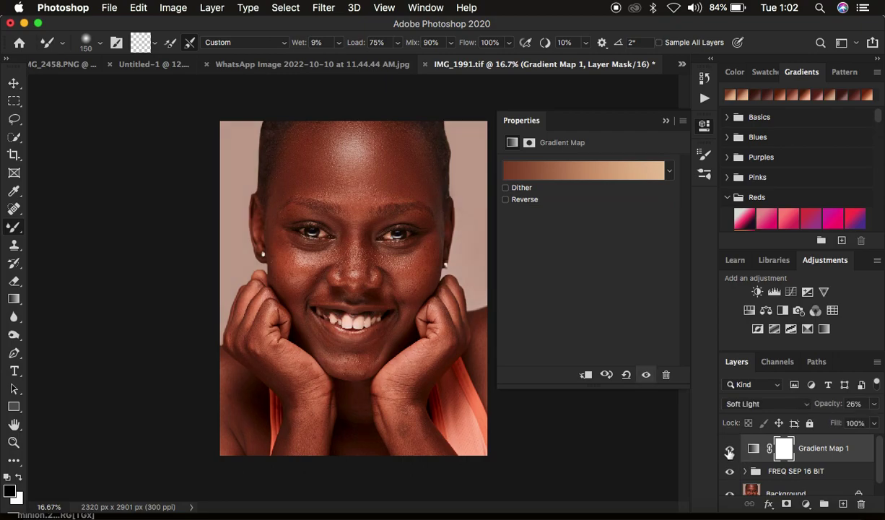